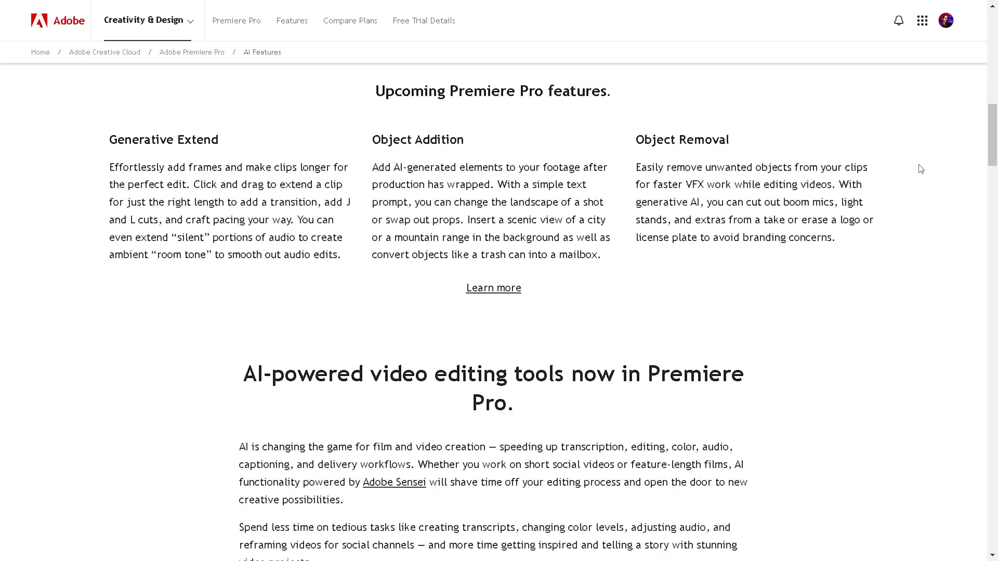
Read through the AI-powered video editing tools described on the Premiere Pro AI features page
scroll(921, 169, "down", 7)
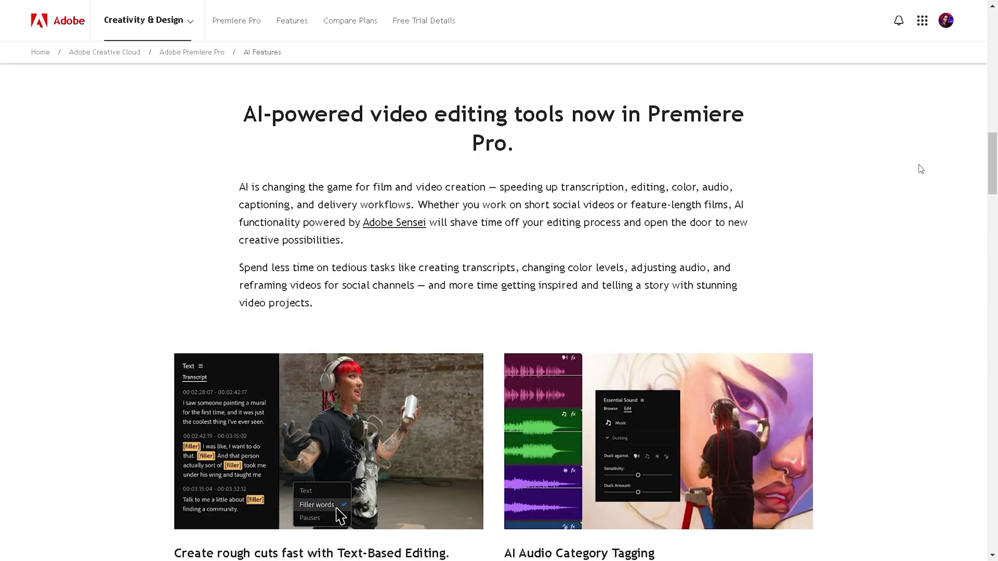
scroll(921, 169, "down", 5)
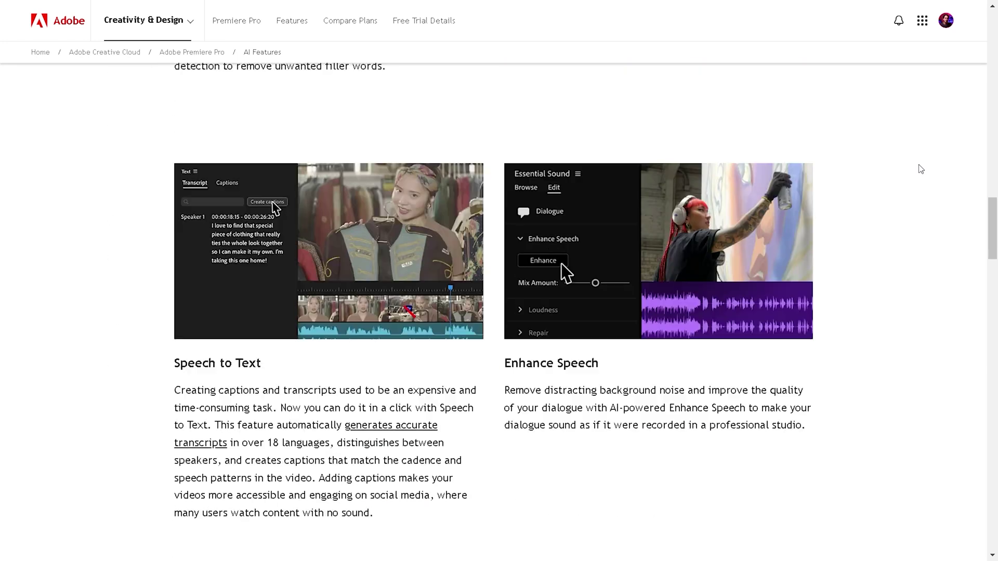
scroll(920, 169, "down", 11)
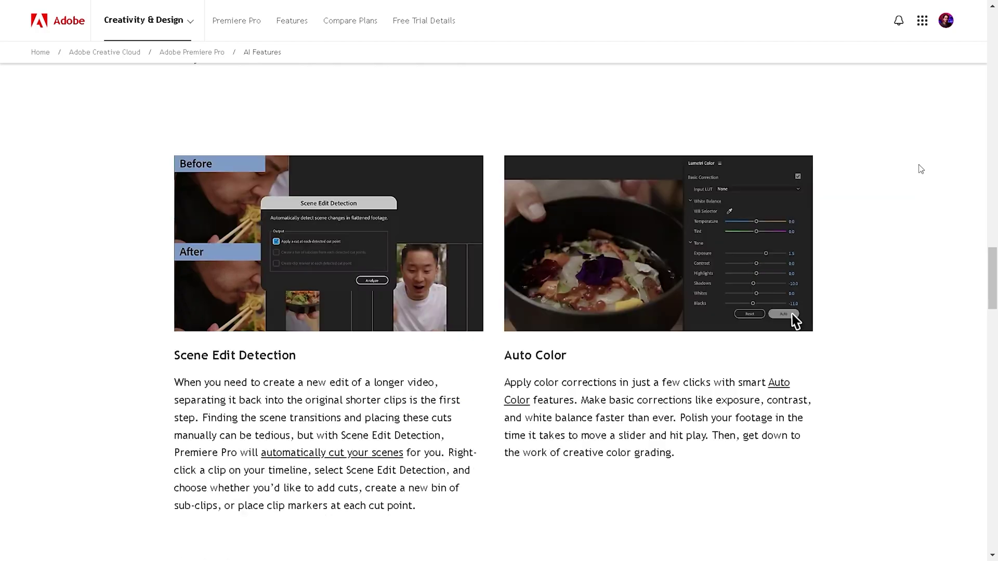
scroll(920, 169, "down", 2)
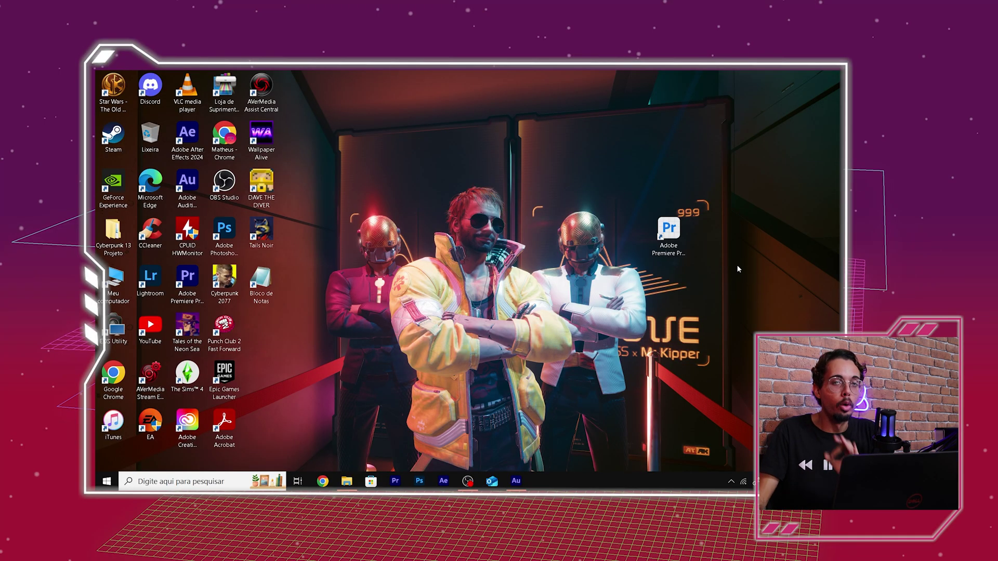
Open Adobe Premiere Pro (Beta) and create a sequence from the DJI_0850_001.MP4 clip
left_click(659, 229)
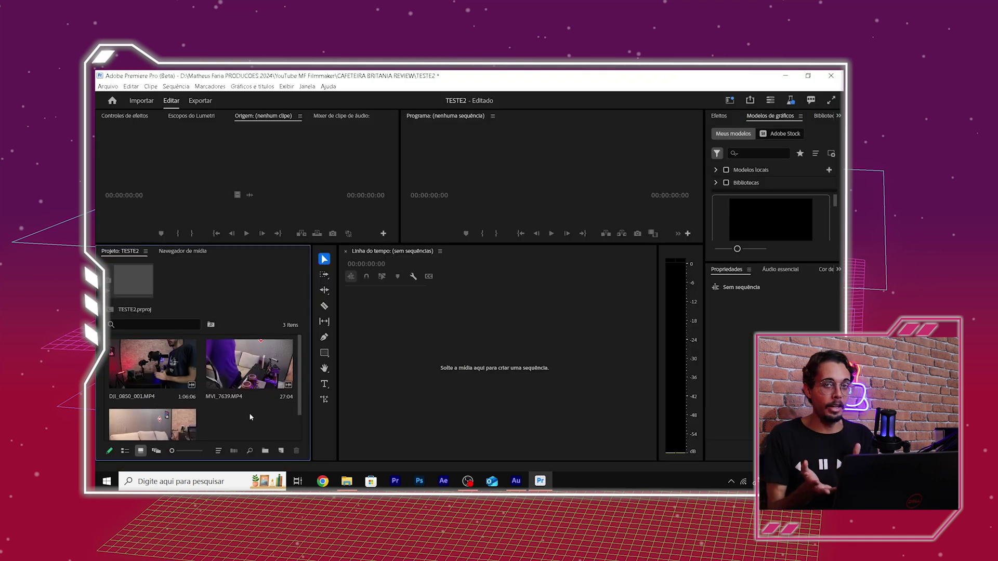
left_click(138, 370)
double_click(139, 370)
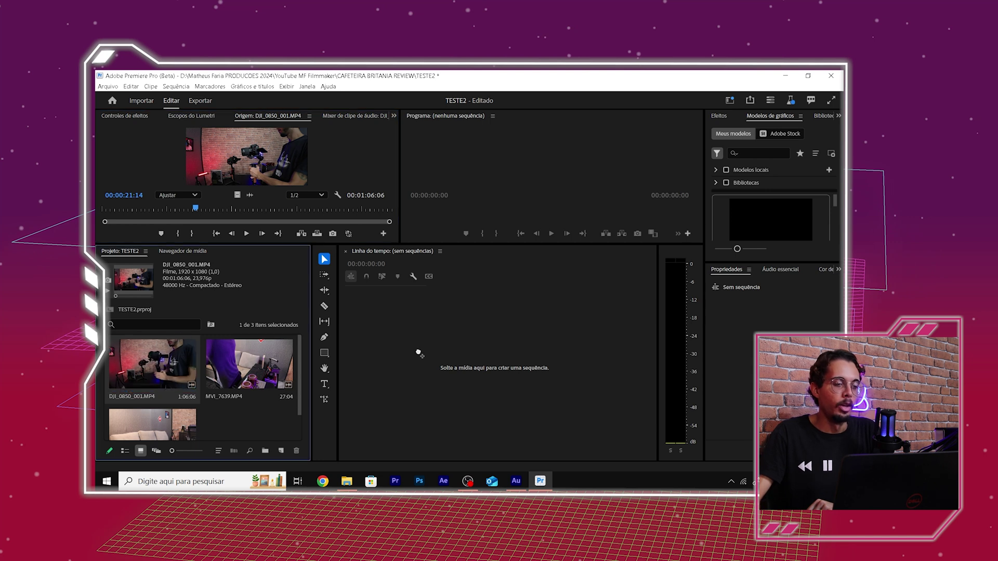
left_click_drag(419, 353, 422, 356)
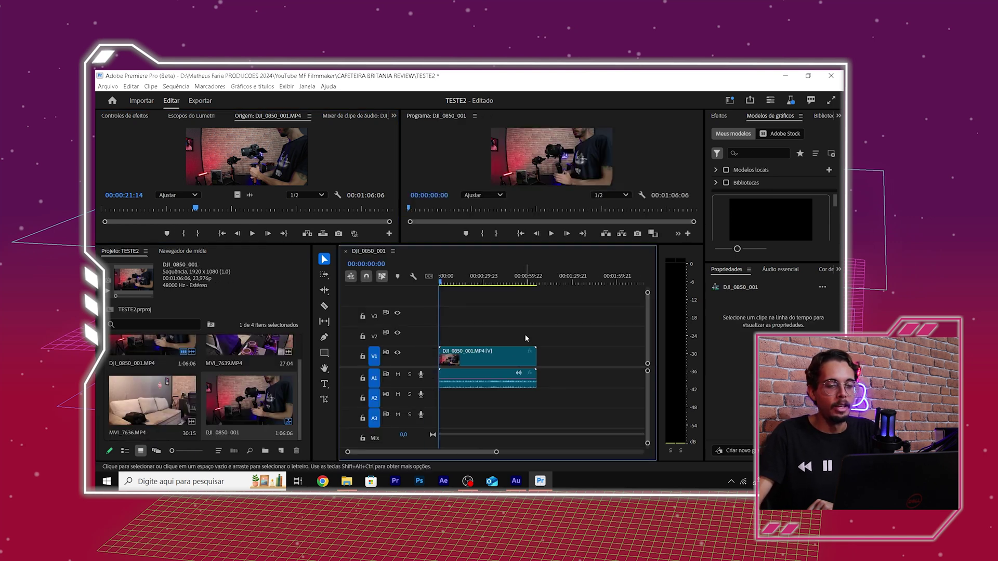
Move the clip about 16 seconds later in the sequence and extend its start by 2 seconds with the Generative Extend tool
left_click_drag(572, 323, 501, 364)
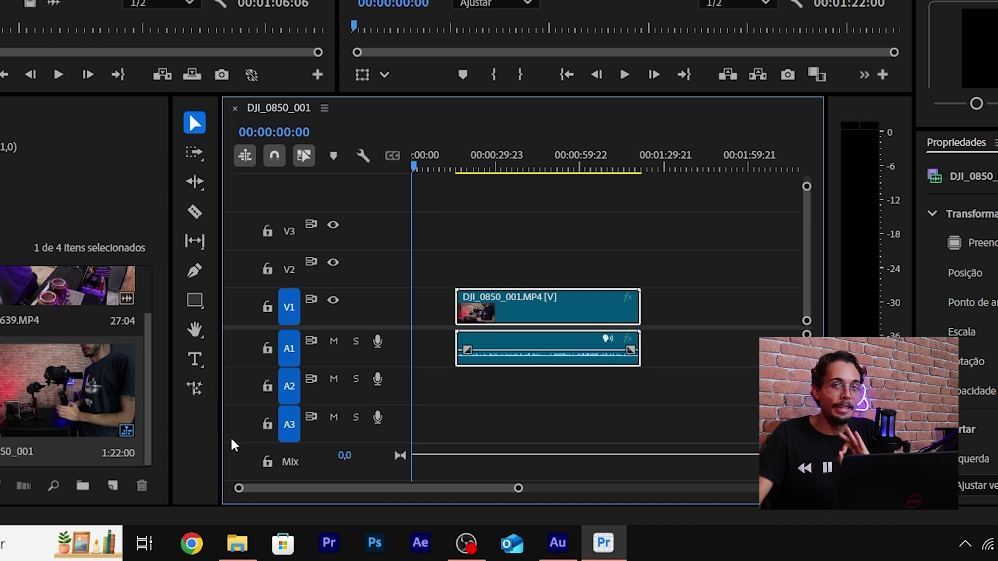
left_click(196, 389)
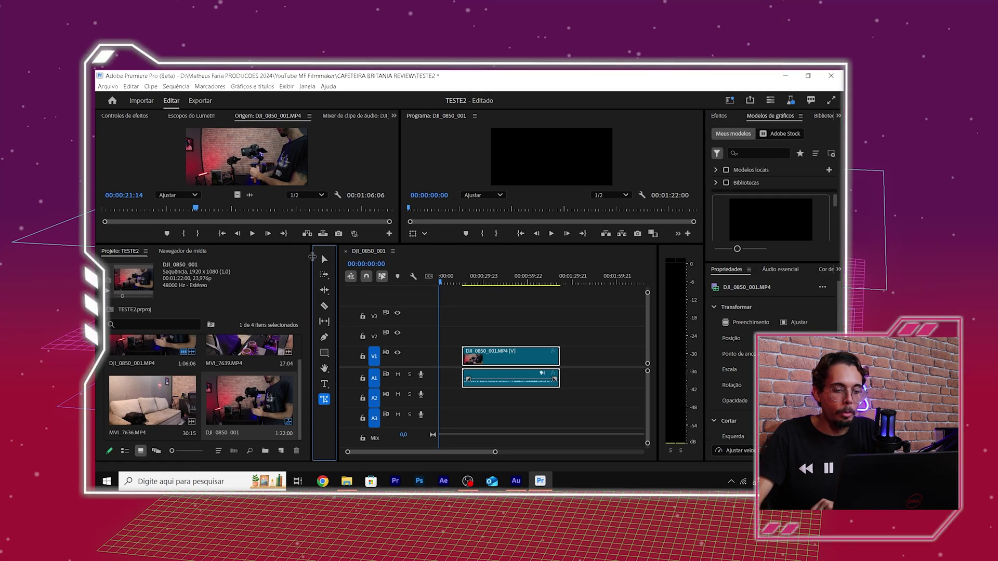
left_click_drag(441, 282, 473, 281)
left_click_drag(545, 249, 544, 322)
mouse_move(470, 355)
left_mouse_down()
mouse_move(480, 354)
mouse_move(468, 355)
left_mouse_up()
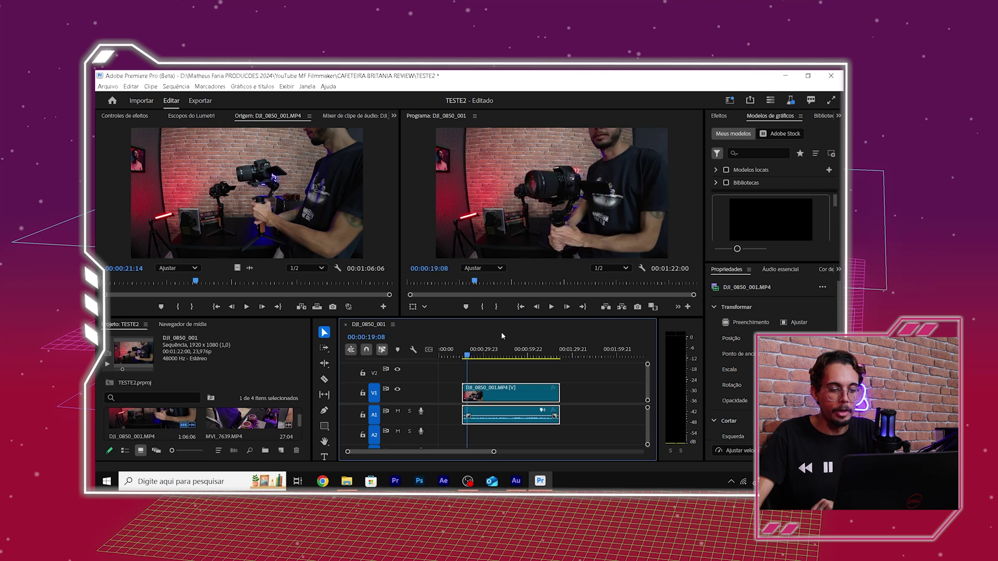
left_click_drag(522, 321, 525, 222)
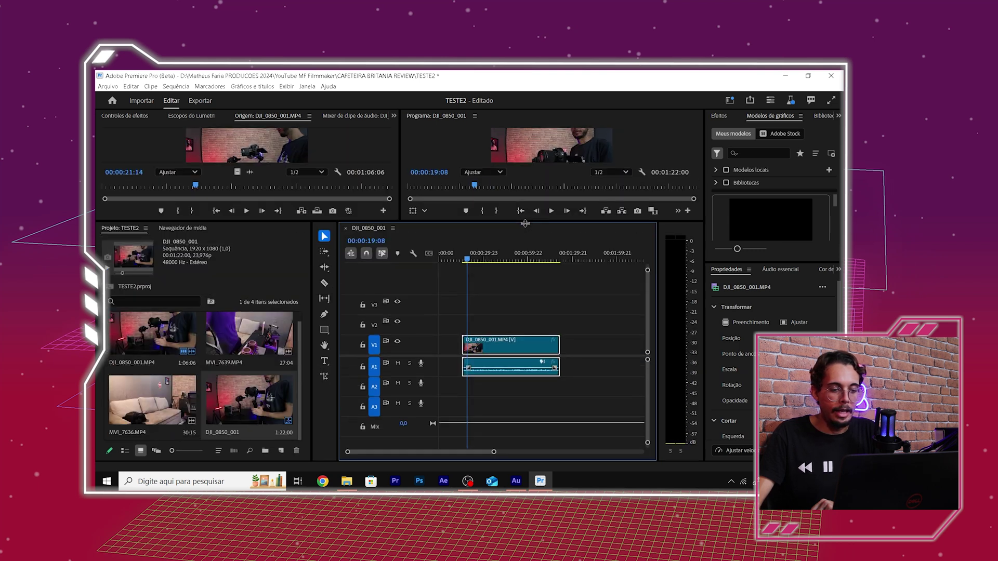
left_click(324, 384)
left_click_drag(464, 345, 459, 345)
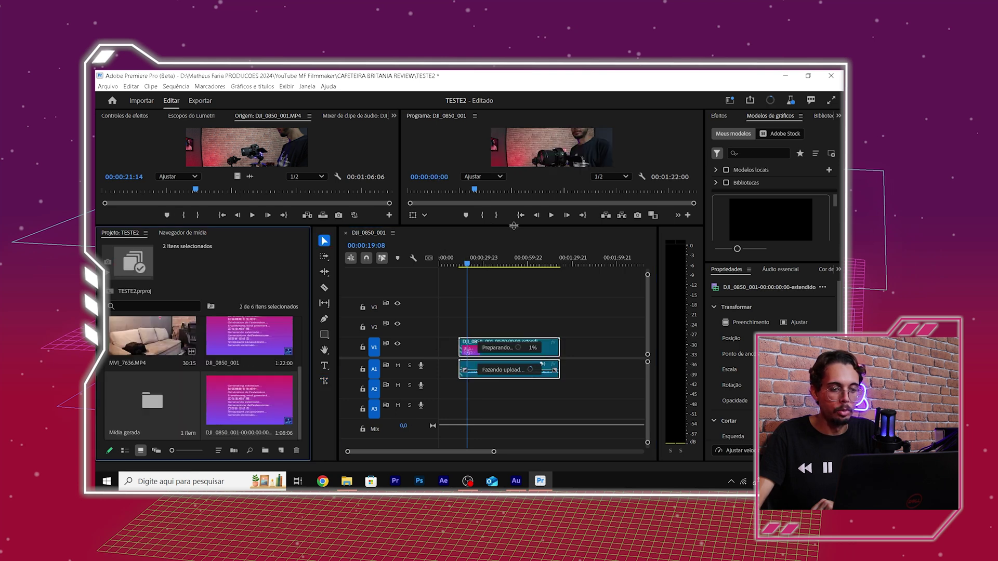
Preview the AI-generated start of the extended clip in an enlarged monitor and compare it with the original footage in the source monitor
left_click_drag(514, 225, 513, 283)
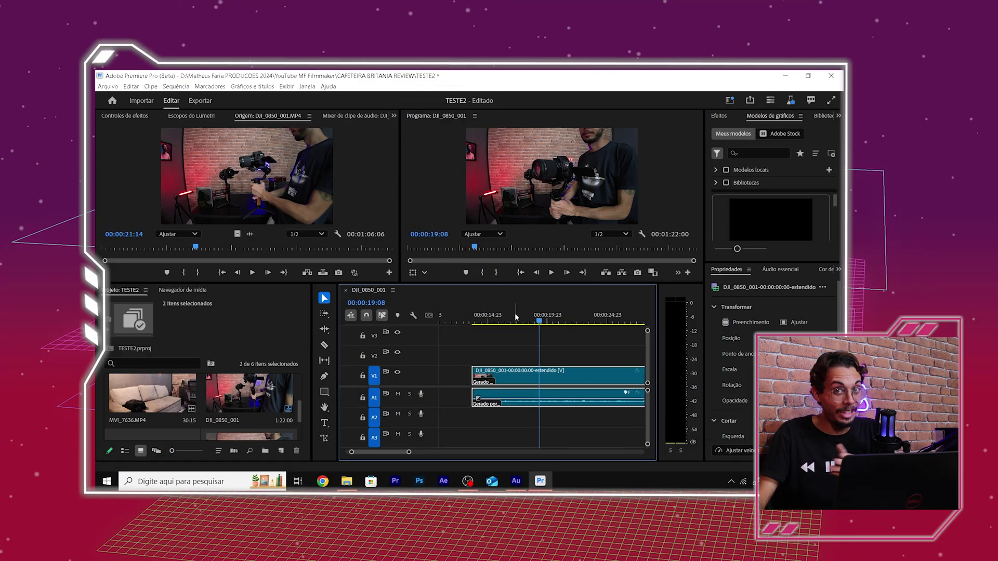
mouse_move(516, 317)
left_mouse_down()
mouse_move(468, 315)
mouse_move(503, 304)
mouse_move(476, 306)
mouse_move(498, 300)
mouse_move(474, 297)
mouse_move(501, 294)
mouse_move(472, 292)
mouse_move(489, 290)
mouse_move(474, 291)
mouse_move(524, 335)
left_mouse_up()
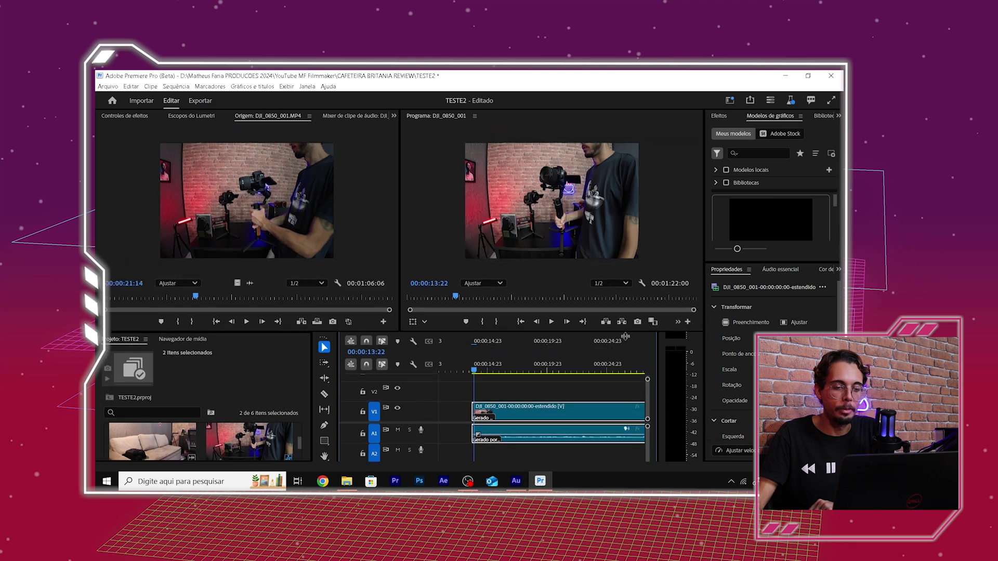
mouse_move(478, 372)
left_mouse_down()
mouse_move(487, 371)
mouse_move(474, 368)
left_mouse_up()
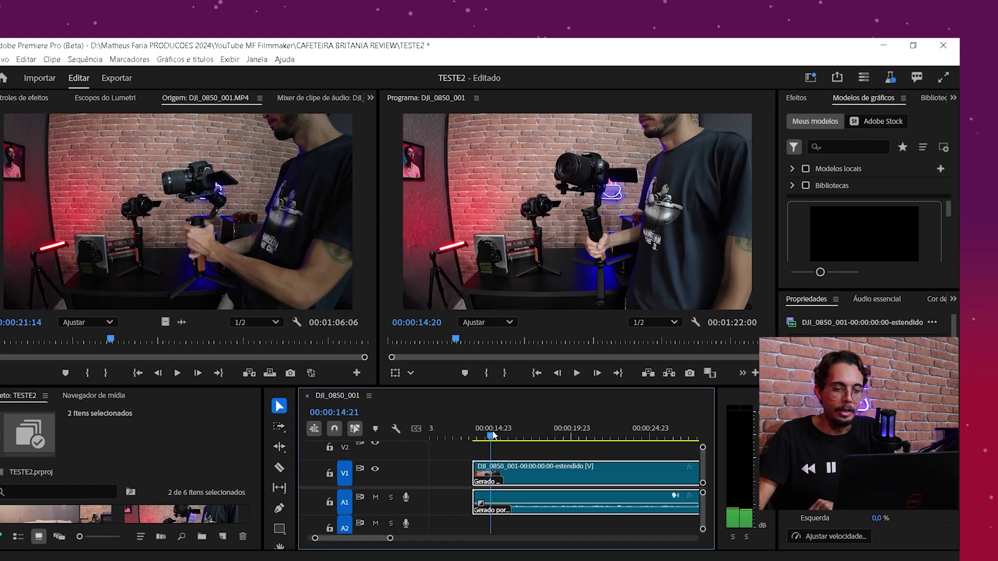
left_click_drag(478, 481, 516, 475)
left_click(14, 411)
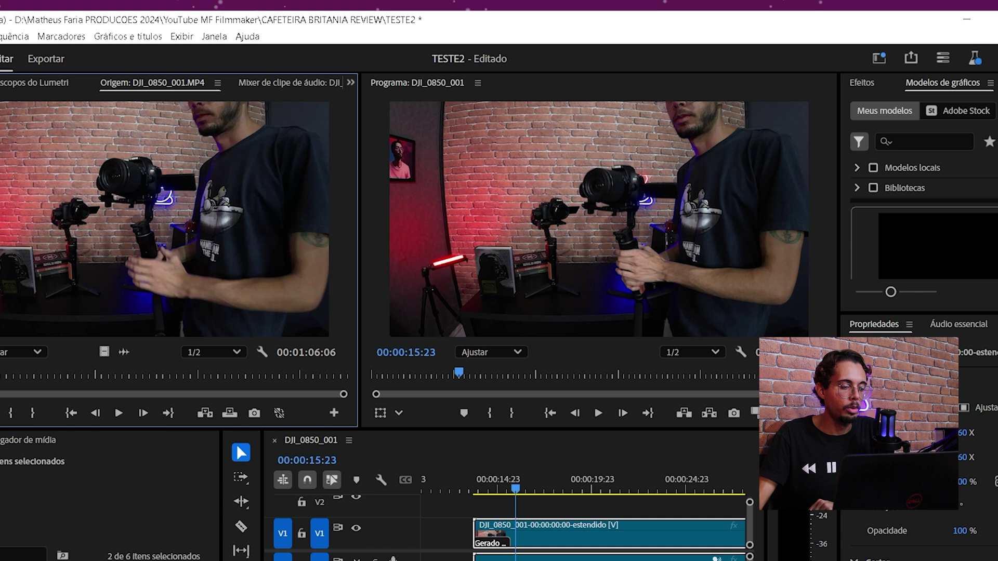
left_click_drag(0, 374, 0, 374)
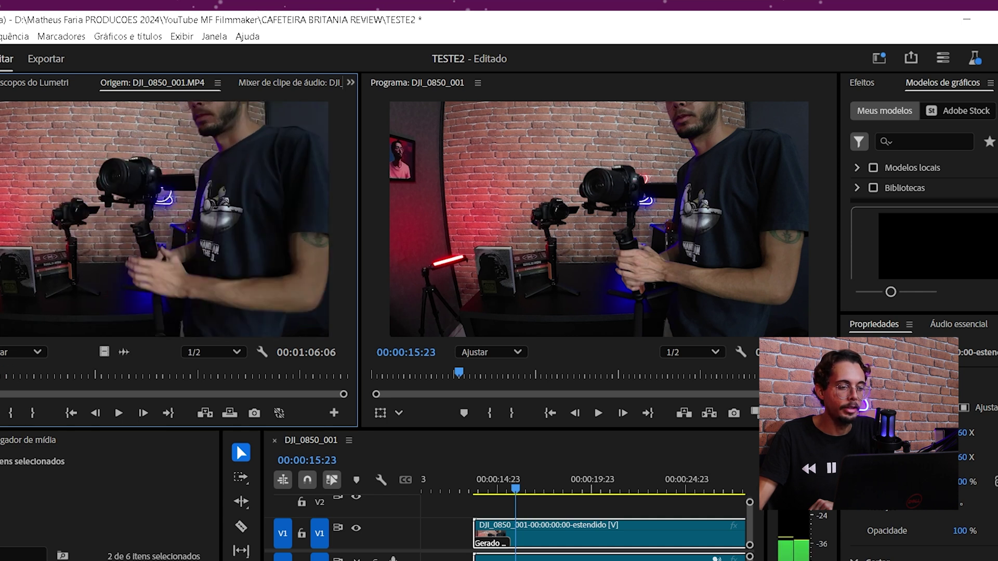
left_click_drag(519, 484, 480, 451)
left_click(749, 242)
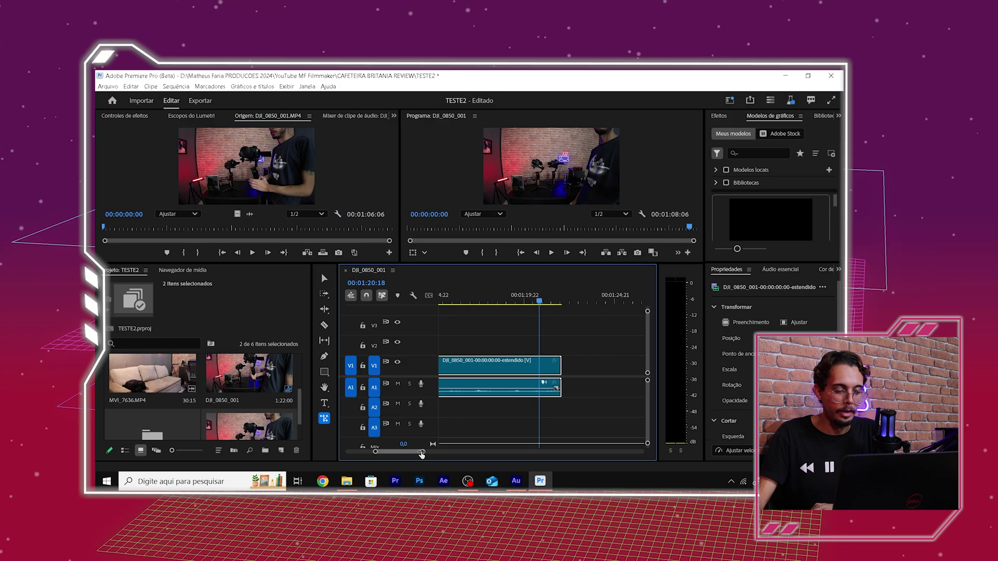
Try placing a duplicate of the extended clip after it in the sequence, and delete the duplicate
left_click_drag(451, 451, 429, 452)
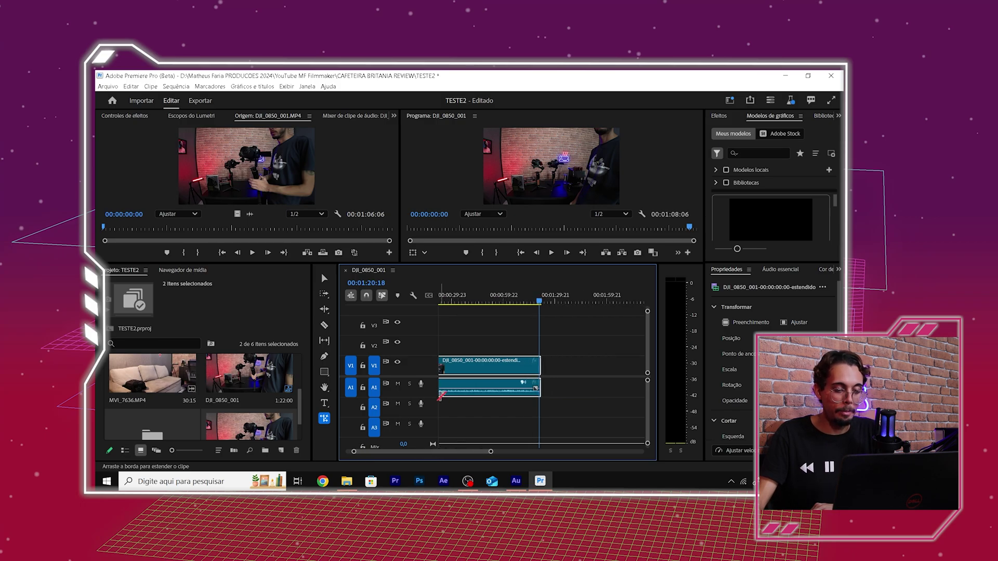
left_click(324, 278)
scroll(614, 346, "up", 2)
left_click_drag(615, 335, 520, 395)
scroll(463, 386, "down", 2)
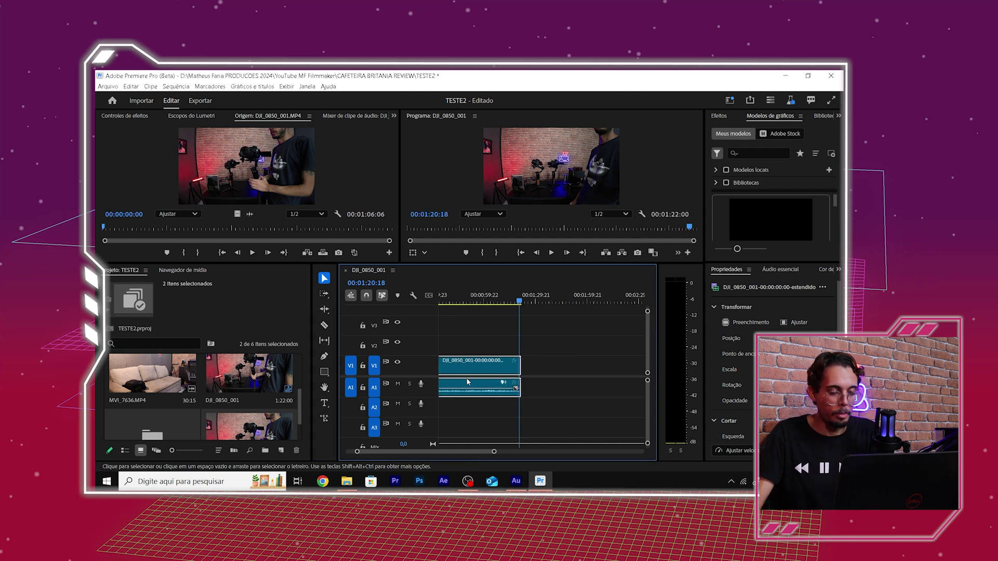
left_click_drag(465, 374, 591, 367)
scroll(501, 320, "down", 1)
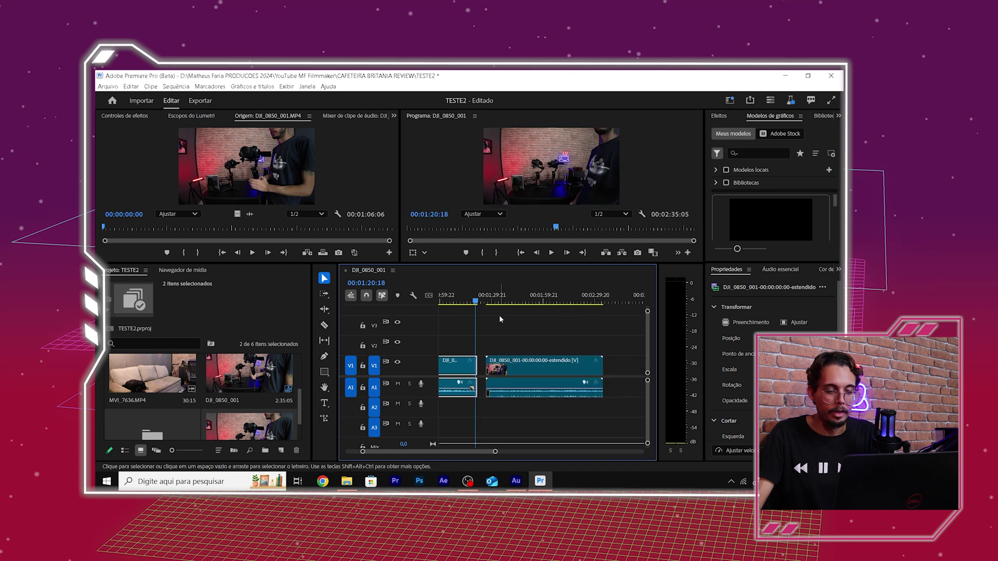
key("Delete")
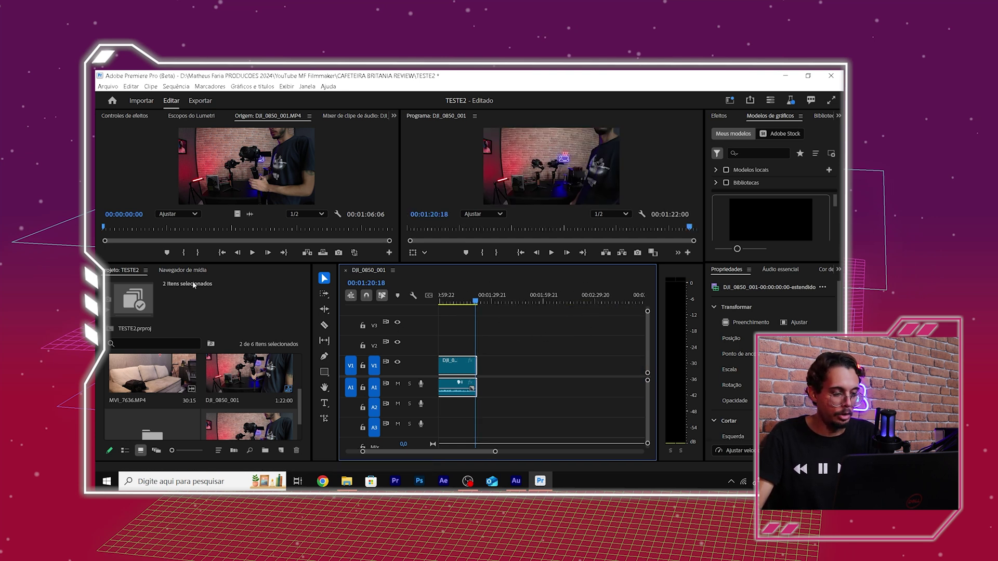
Add the original DJI_0850_001.MP4 clip from the source monitor to V1 and A1, after the extended clip
left_click_drag(229, 179, 505, 372)
scroll(504, 373, "up", 3)
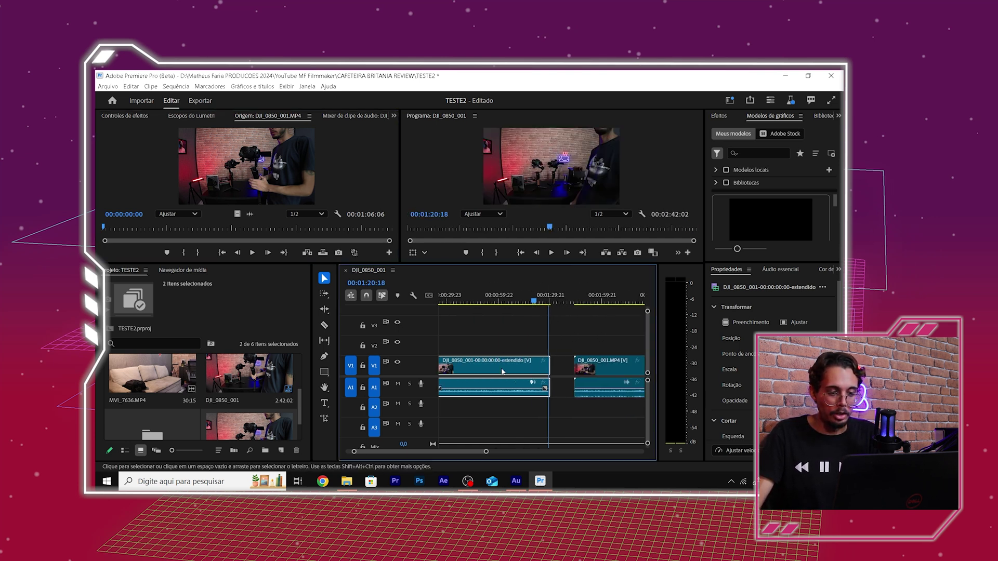
Open the nested sequence behind the extended clip's AI-generated section and place the playhead at its start
left_click(476, 301)
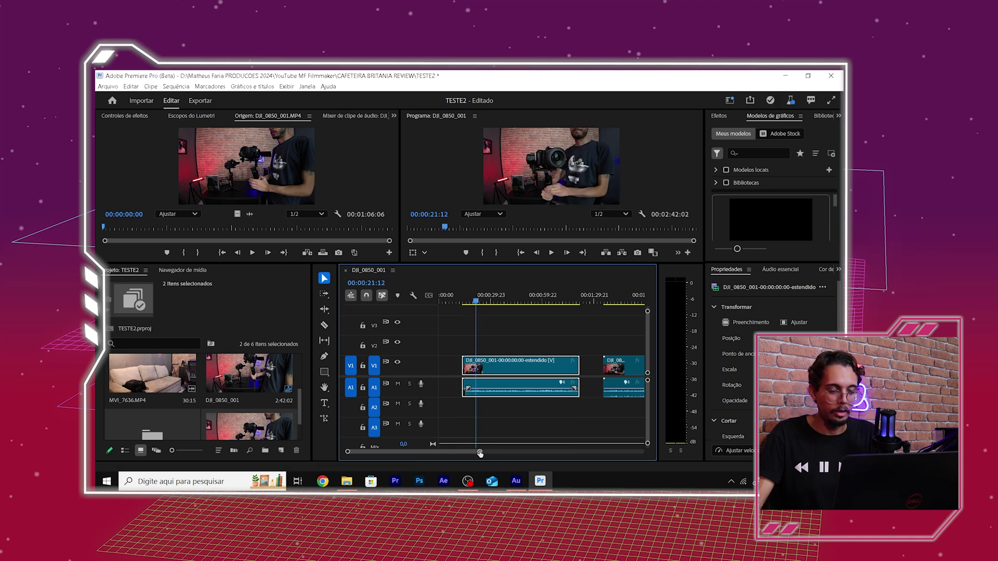
key("equal")
key("equal")
key("equal")
key("equal")
scroll(478, 412, "up", 5)
left_click(559, 300)
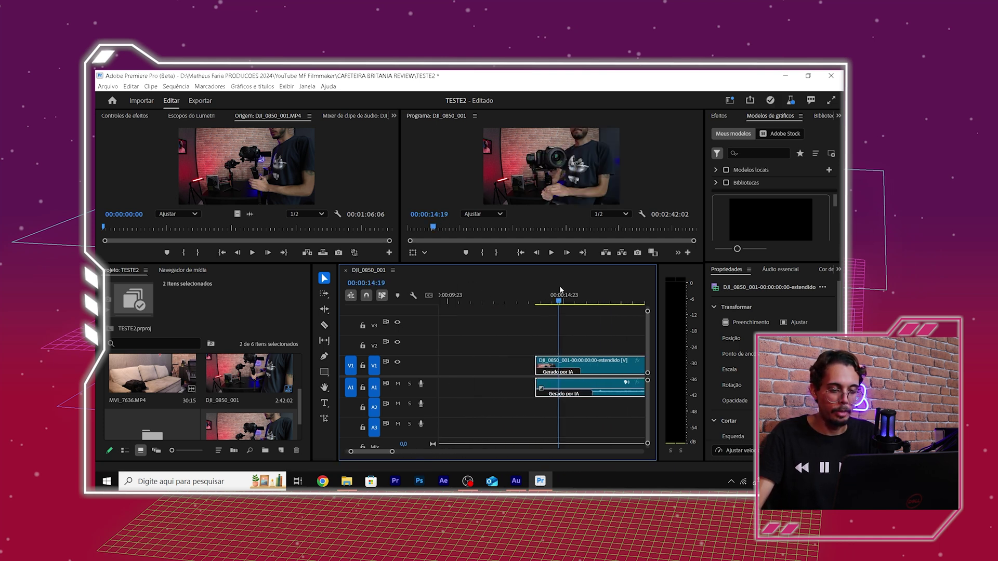
double_click(564, 372)
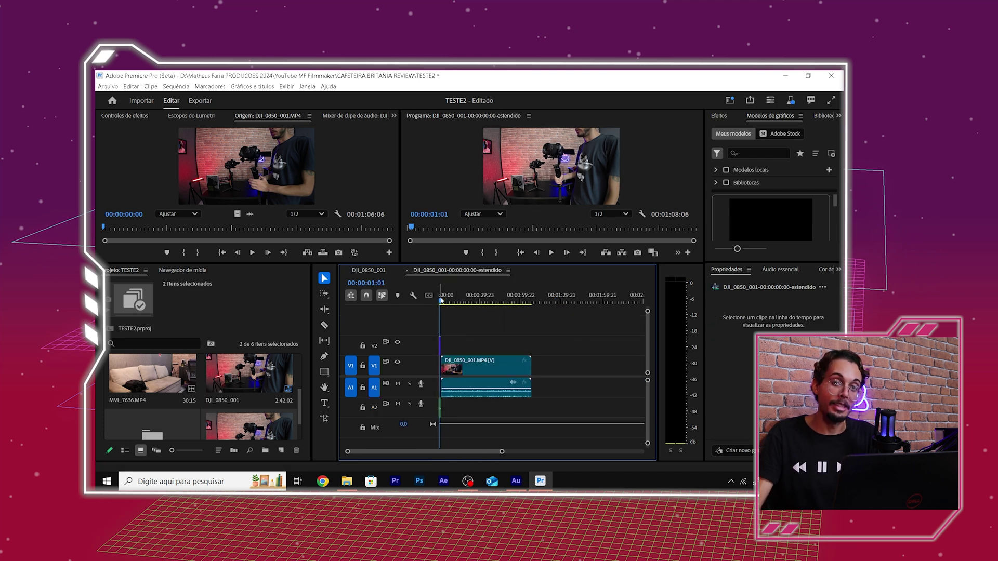
mouse_move(443, 299)
left_mouse_down()
mouse_move(453, 300)
mouse_move(436, 298)
left_mouse_up()
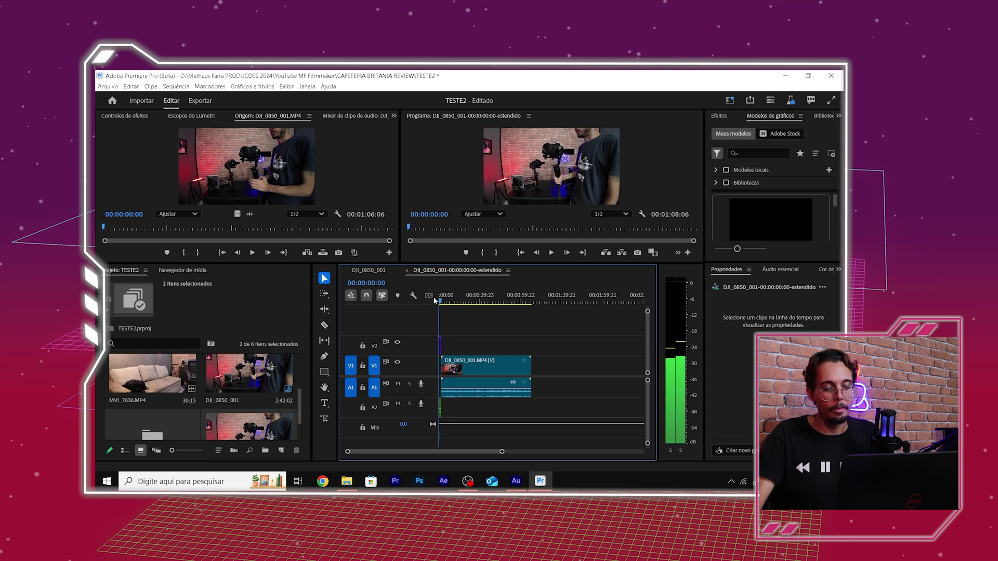
Delete the original DJI_0850_001.MP4 video and audio from the nested sequence, keeping only the AI-generated clips
left_click_drag(501, 452, 391, 451)
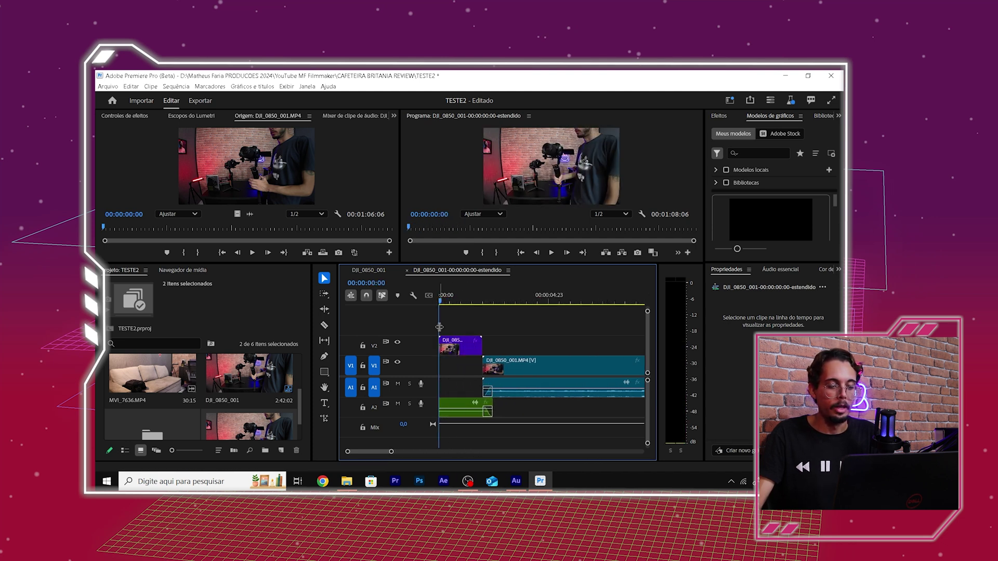
mouse_move(442, 300)
left_mouse_down()
mouse_move(486, 300)
mouse_move(441, 300)
left_mouse_up()
left_click_drag(501, 328, 579, 391)
left_click_drag(392, 456, 515, 452)
left_click_drag(453, 370, 562, 371)
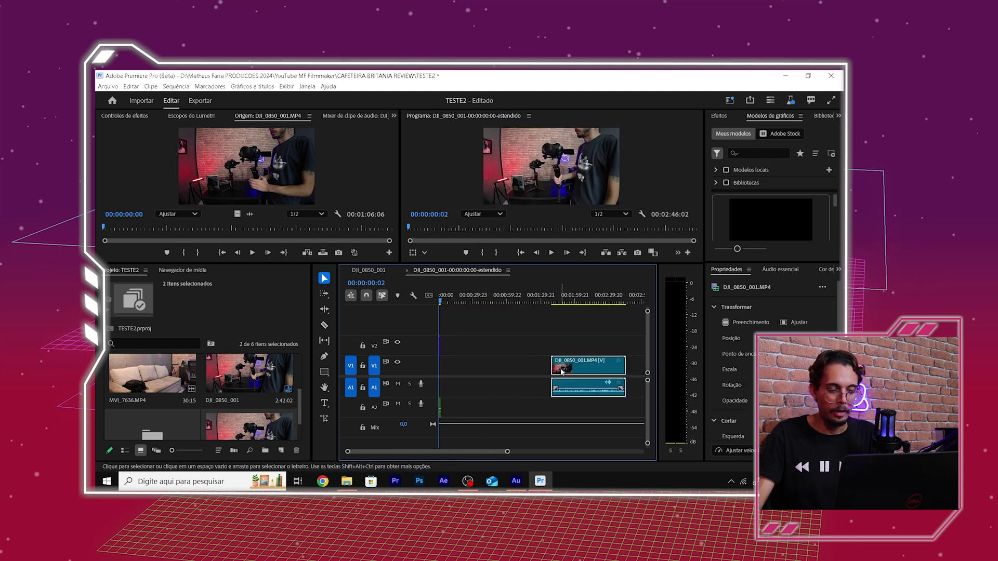
key("Delete")
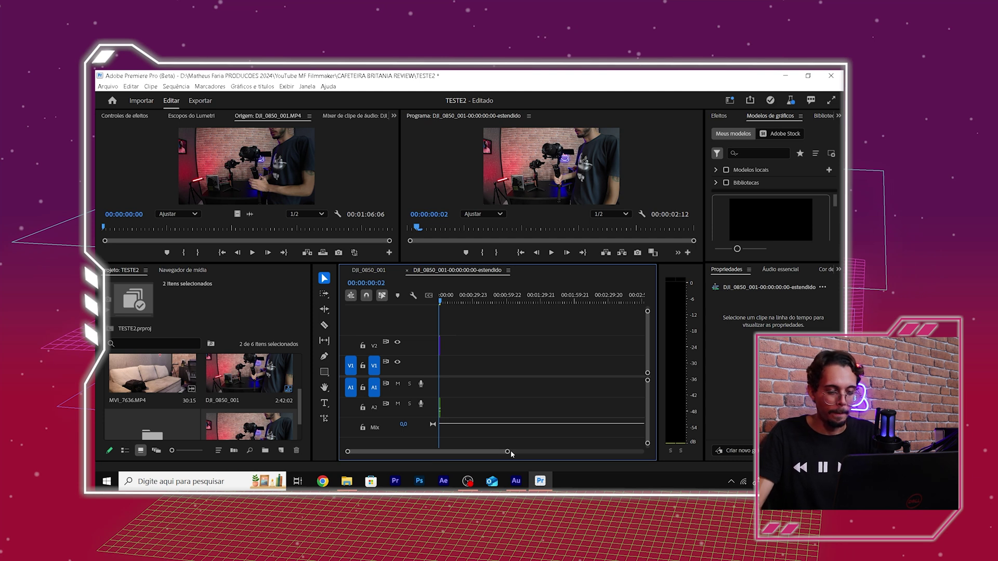
Extend the end of the AI-generated video clip on V2 by 2 seconds with the Generative Extend tool
left_click_drag(508, 454, 375, 452)
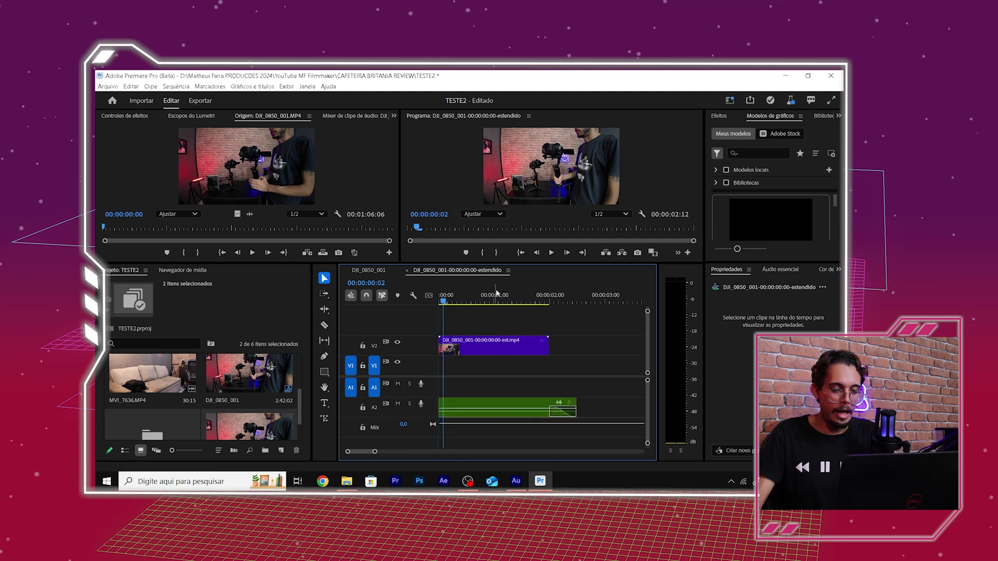
left_click(535, 298)
left_click(325, 418)
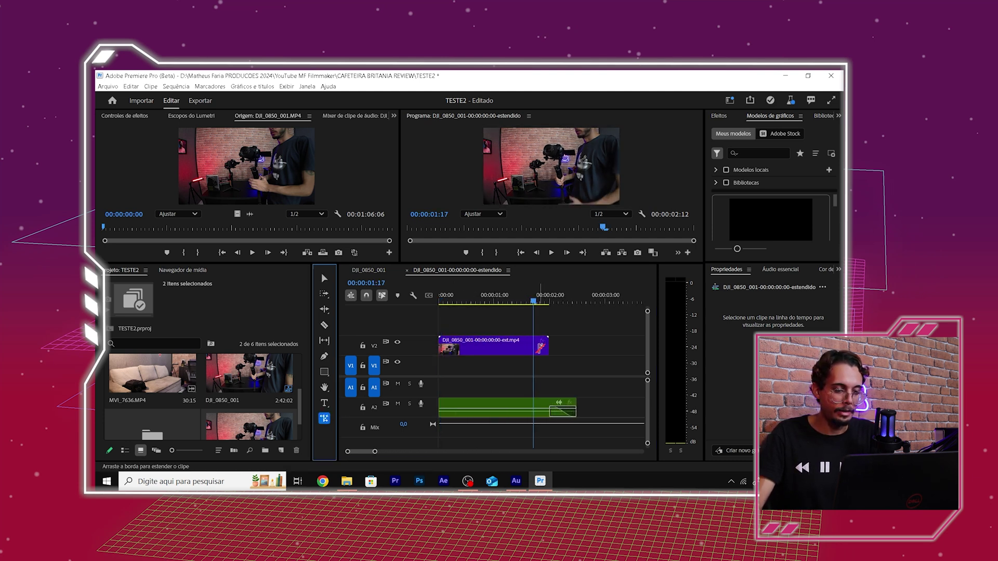
left_click_drag(549, 343, 656, 341)
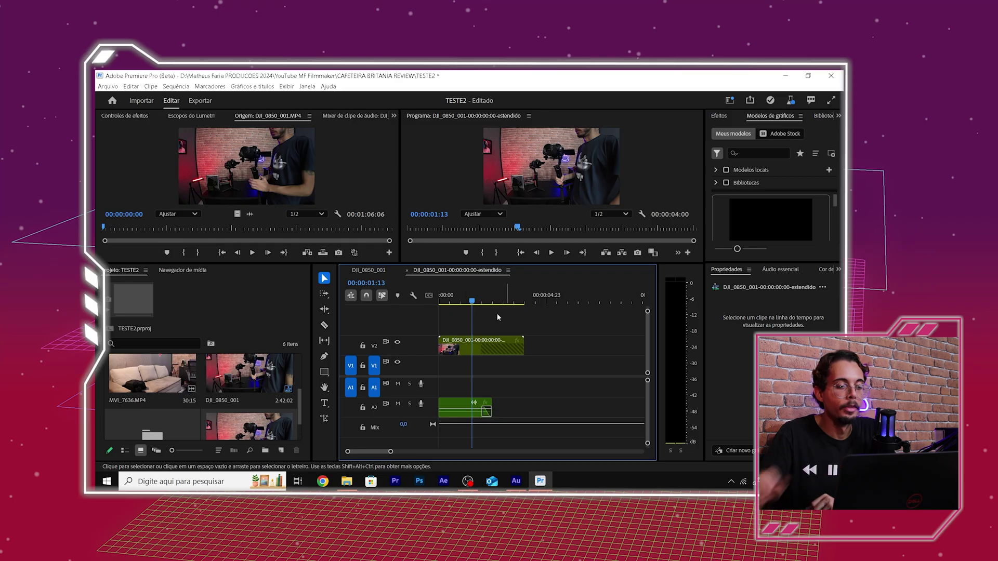
Play the re-extended AI-generated clip from the start in an enlarged monitor and examine its frames in full screen
left_click_drag(472, 302, 431, 302)
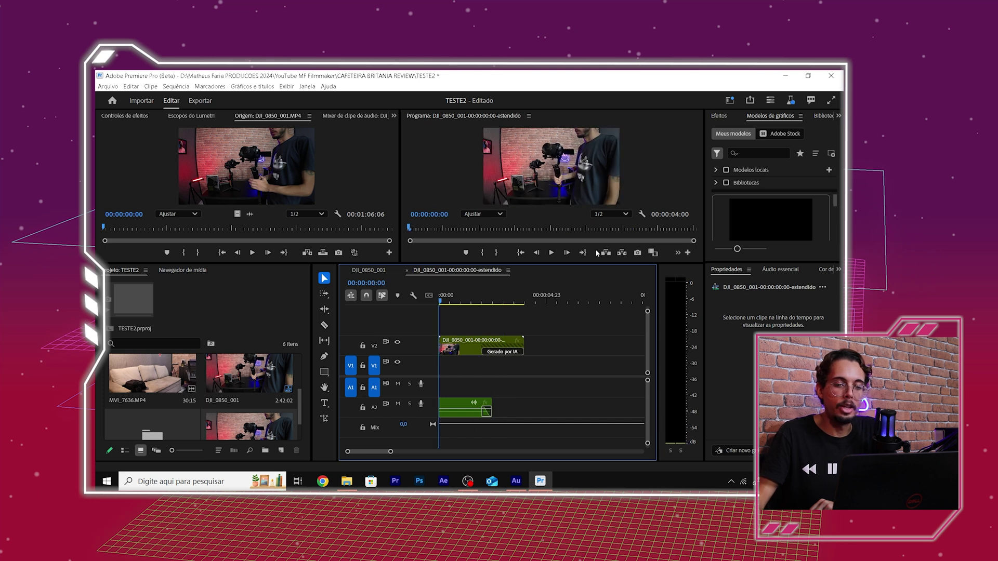
left_click_drag(557, 264, 557, 312)
key("space")
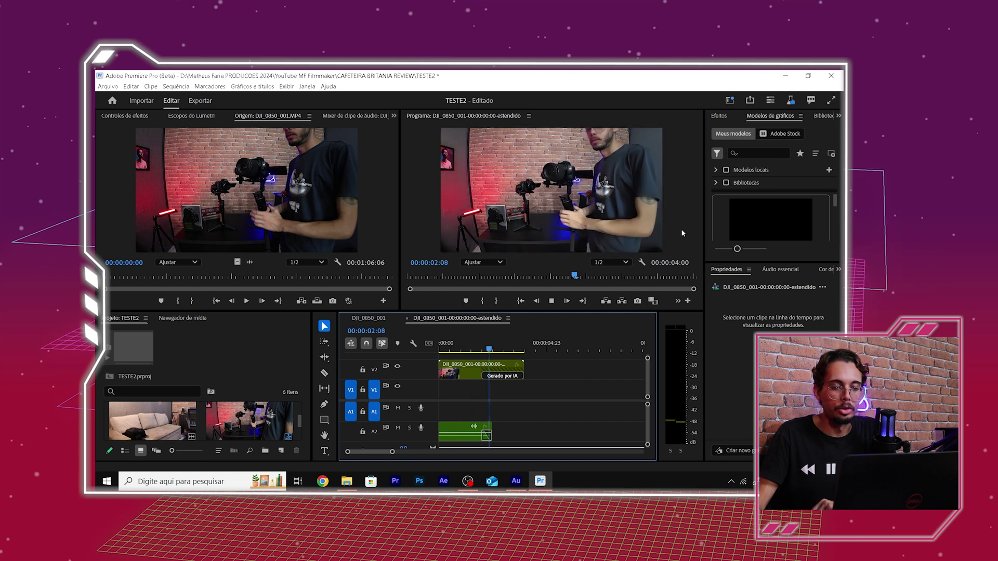
mouse_move(597, 278)
left_mouse_down()
mouse_move(587, 277)
mouse_move(660, 276)
mouse_move(607, 276)
left_mouse_up()
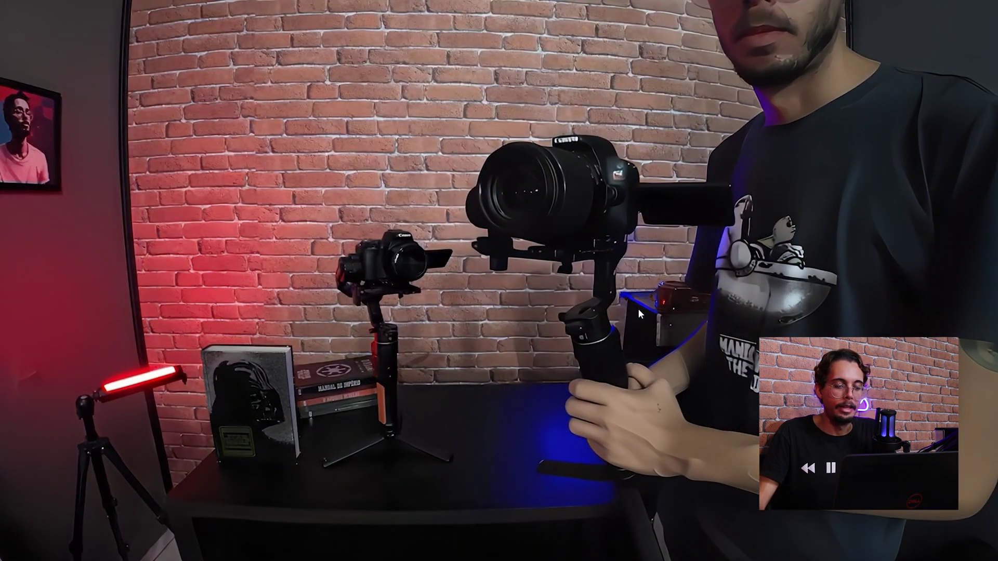
key("Escape")
left_click(507, 370)
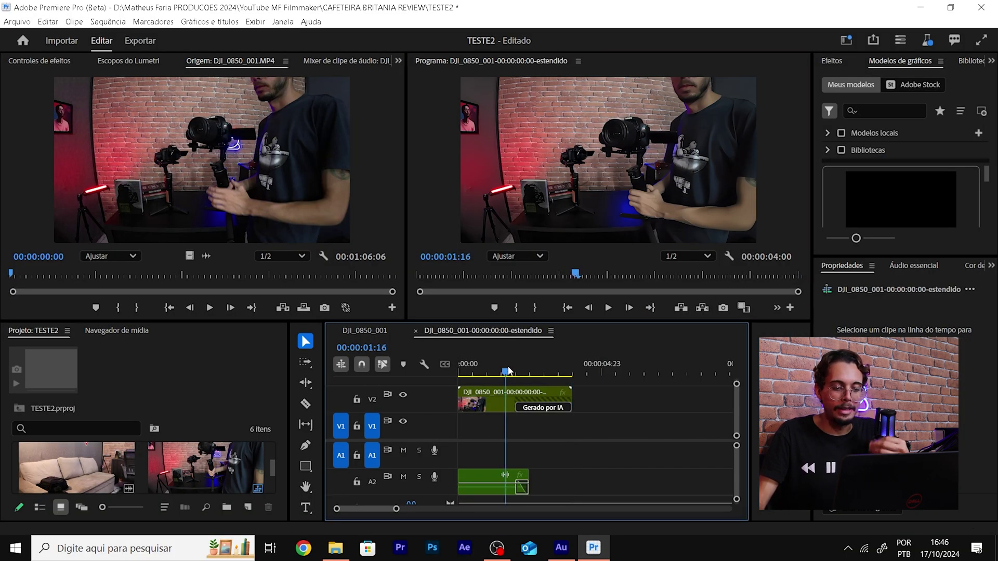